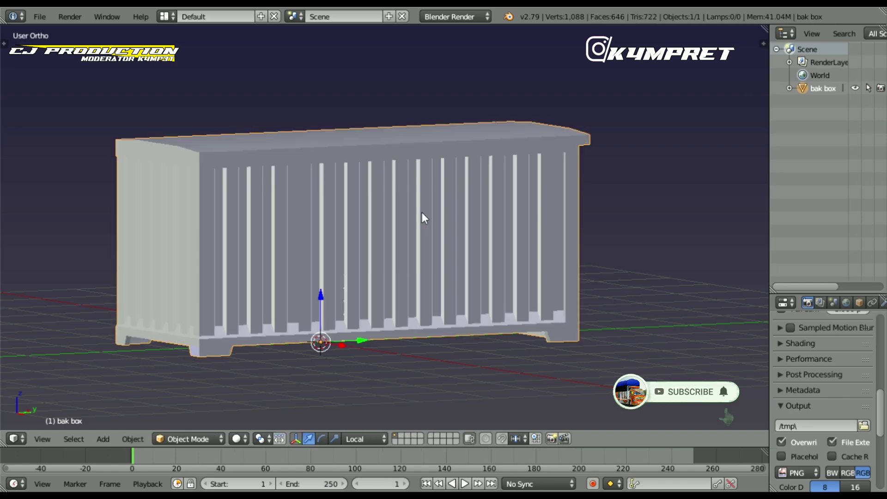
Step: Delete the stray foot face under the bak box in Edit Mode
{"action": "mouse_move", "coordinate": [422, 212]}
{"action": "middle_mouse_down"}
{"action": "mouse_move", "coordinate": [390, 227]}
{"action": "mouse_move", "coordinate": [237, 240]}
{"action": "mouse_move", "coordinate": [338, 251]}
{"action": "mouse_move", "coordinate": [279, 239]}
{"action": "mouse_move", "coordinate": [304, 230]}
{"action": "mouse_move", "coordinate": [496, 286]}
{"action": "mouse_move", "coordinate": [441, 348]}
{"action": "middle_mouse_up"}
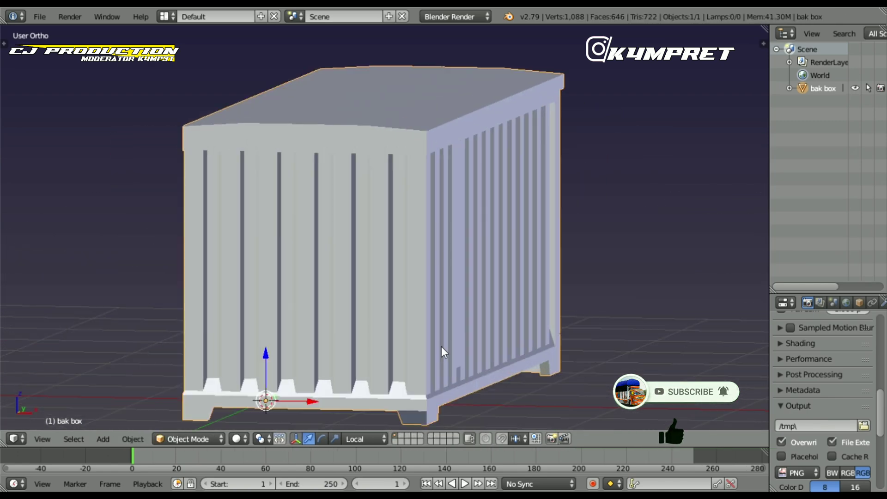
{"action": "key", "text": "Tab"}
{"action": "scroll", "coordinate": [455, 332], "scroll_direction": "up", "scroll_amount": 5}
{"action": "scroll", "coordinate": [455, 331], "scroll_direction": "down", "scroll_amount": 2}
{"action": "key", "text": "a"}
{"action": "scroll", "coordinate": [418, 321], "scroll_direction": "up", "scroll_amount": 4}
{"action": "right_click", "coordinate": [418, 321]}
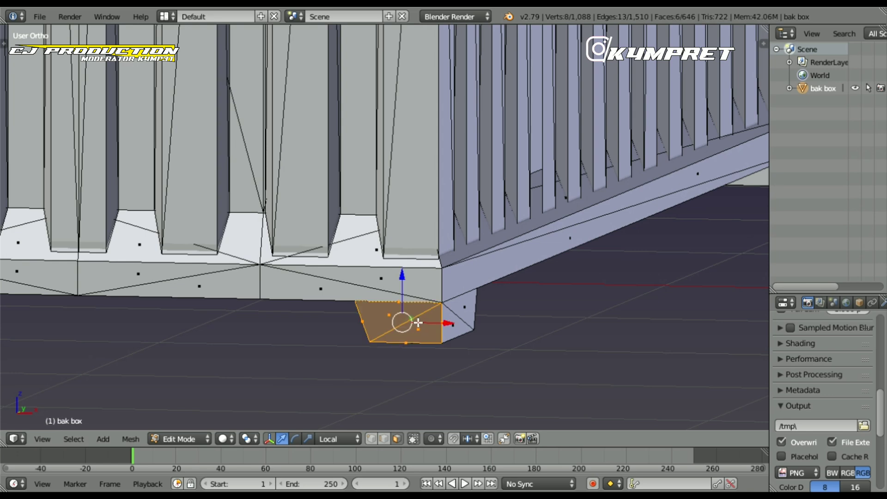
{"action": "key", "text": "x"}
{"action": "left_click", "coordinate": [413, 317]}
{"action": "key", "text": "Tab"}
{"action": "scroll", "coordinate": [412, 314], "scroll_direction": "down", "scroll_amount": 4}
Step: Check the box's underside, then split the 3D view into two side-by-side viewports
{"action": "mouse_move", "coordinate": [412, 314]}
{"action": "middle_mouse_down"}
{"action": "mouse_move", "coordinate": [470, 285]}
{"action": "mouse_move", "coordinate": [447, 292]}
{"action": "middle_mouse_up"}
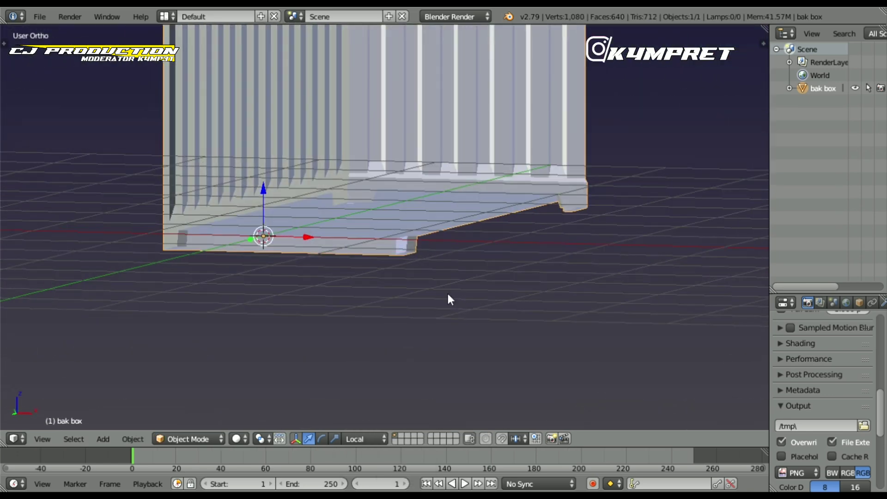
{"action": "middle_click_drag", "start_coordinate": [687, 71], "coordinate": [646, 115]}
{"action": "left_click_drag", "start_coordinate": [764, 29], "coordinate": [360, 114]}
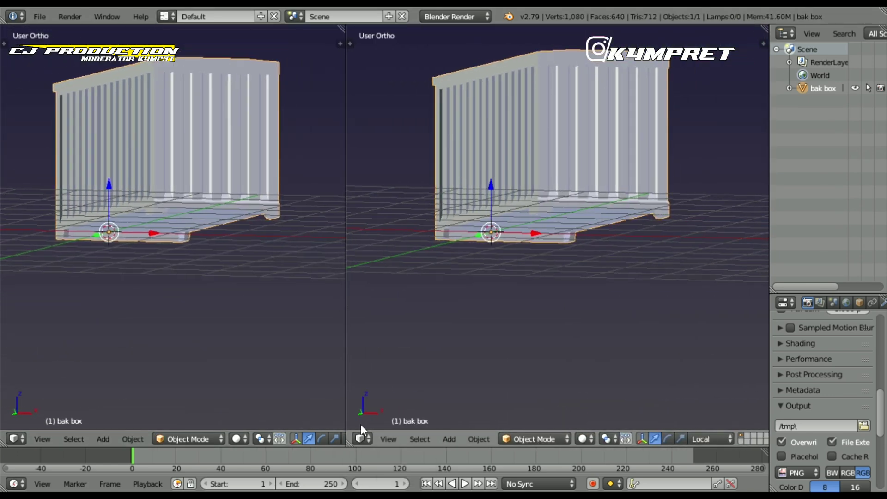
Step: Make the right view a UV/Image Editor showing the box's UV layout in Edit Mode
{"action": "left_click", "coordinate": [362, 439]}
{"action": "left_click", "coordinate": [384, 338]}
{"action": "scroll", "coordinate": [533, 220], "scroll_direction": "up", "scroll_amount": 3}
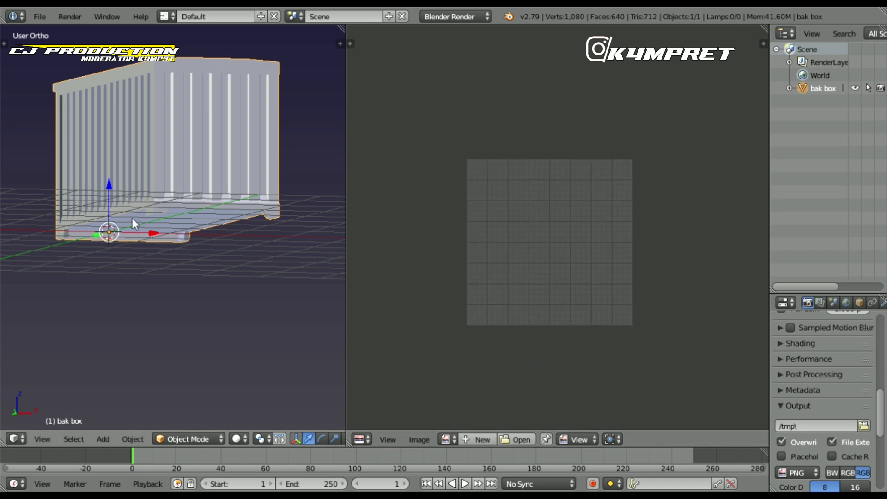
{"action": "scroll", "coordinate": [137, 175], "scroll_direction": "up", "scroll_amount": 2}
{"action": "key", "text": "Tab"}
{"action": "scroll", "coordinate": [563, 320], "scroll_direction": "down", "scroll_amount": 3}
{"action": "scroll", "coordinate": [568, 320], "scroll_direction": "up", "scroll_amount": 1}
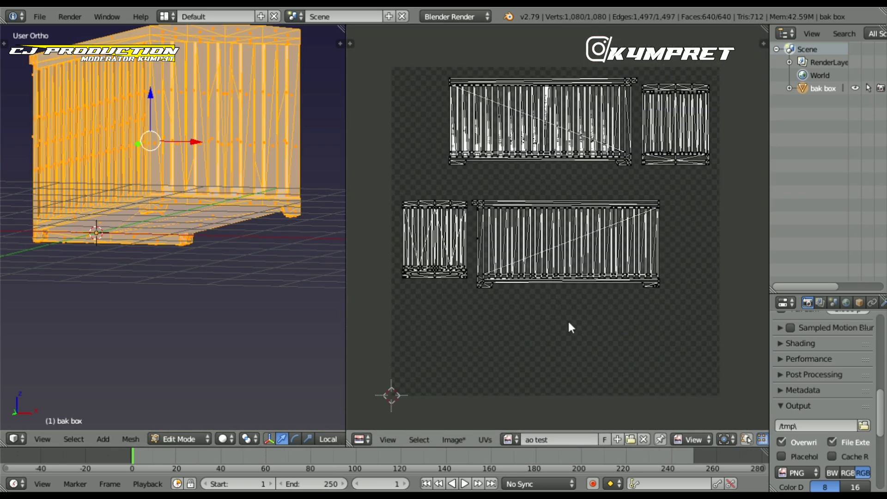
{"action": "key", "text": "Tab"}
{"action": "key", "text": "Tab"}
Step: Replace the 'ao test' image with a new black 2020 px image named tester
{"action": "left_click", "coordinate": [644, 440]}
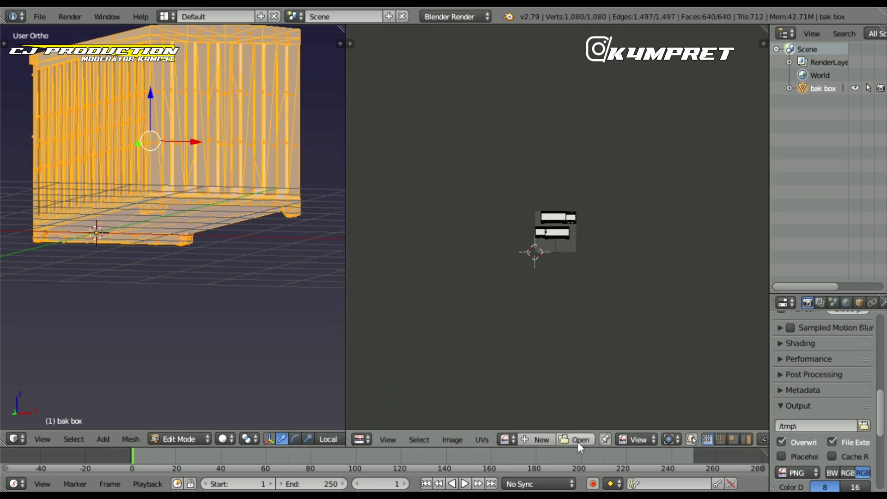
{"action": "left_click", "coordinate": [577, 440]}
{"action": "left_click", "coordinate": [584, 374]}
{"action": "type", "text": "t"}
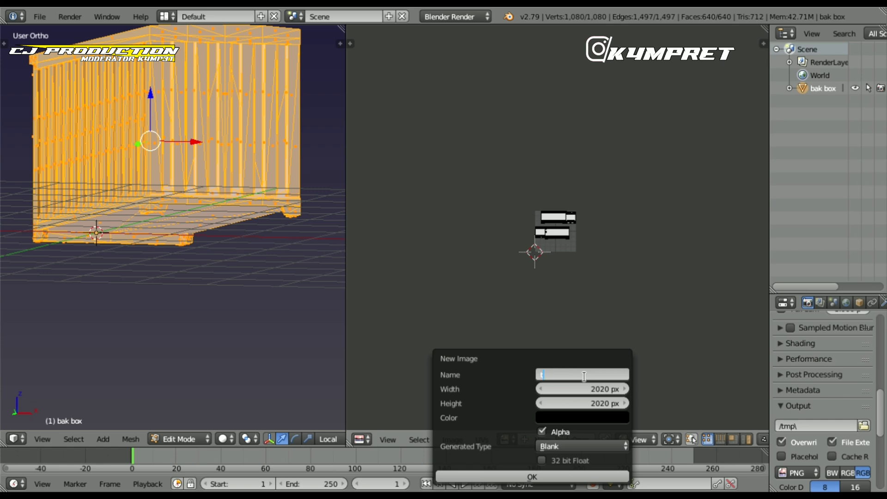
{"action": "type", "text": "ester"}
{"action": "key", "text": "Return"}
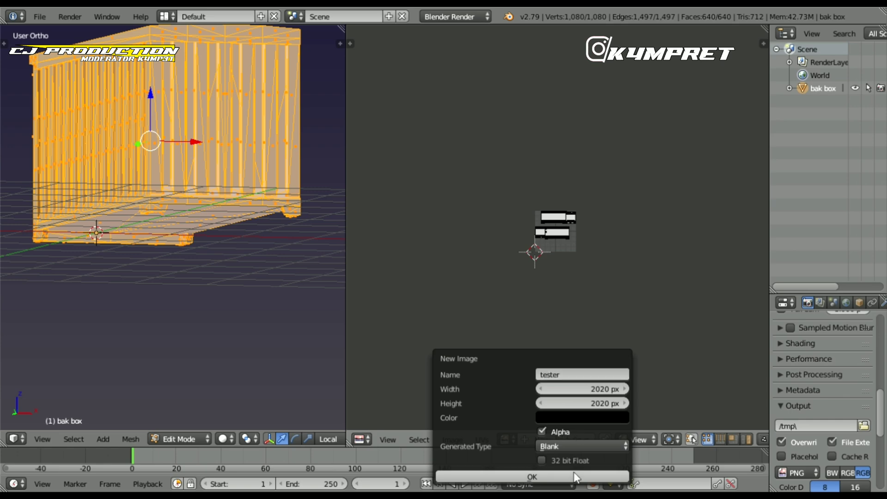
{"action": "left_click", "coordinate": [532, 476]}
{"action": "scroll", "coordinate": [820, 397], "scroll_direction": "down", "scroll_amount": 4}
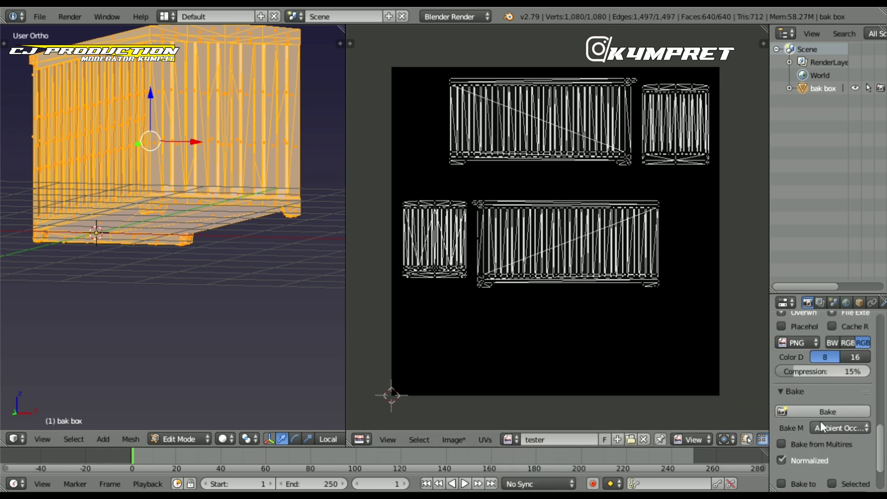
{"action": "scroll", "coordinate": [822, 439], "scroll_direction": "down", "scroll_amount": 3}
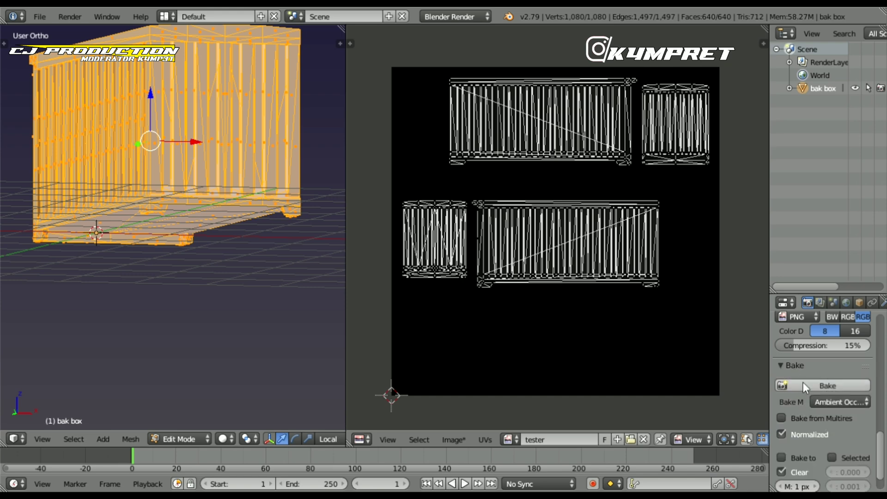
{"action": "left_click", "coordinate": [846, 302]}
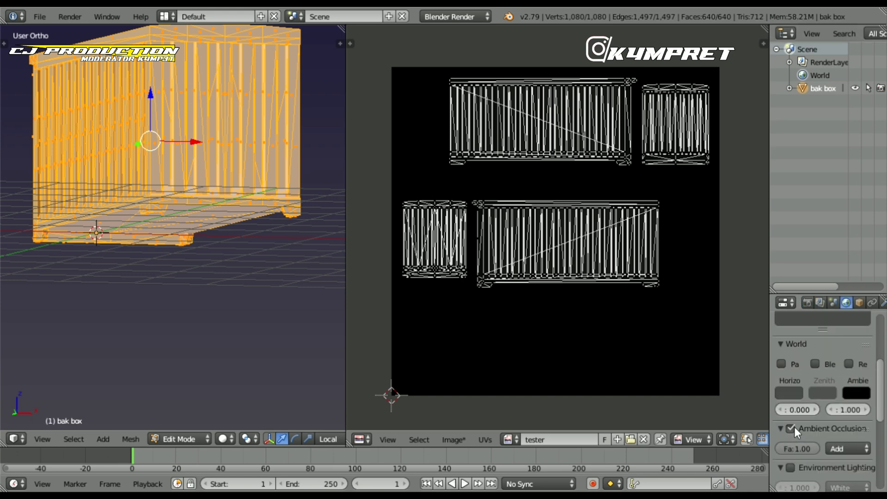
{"action": "scroll", "coordinate": [794, 427], "scroll_direction": "down", "scroll_amount": 5}
{"action": "left_click", "coordinate": [807, 302]}
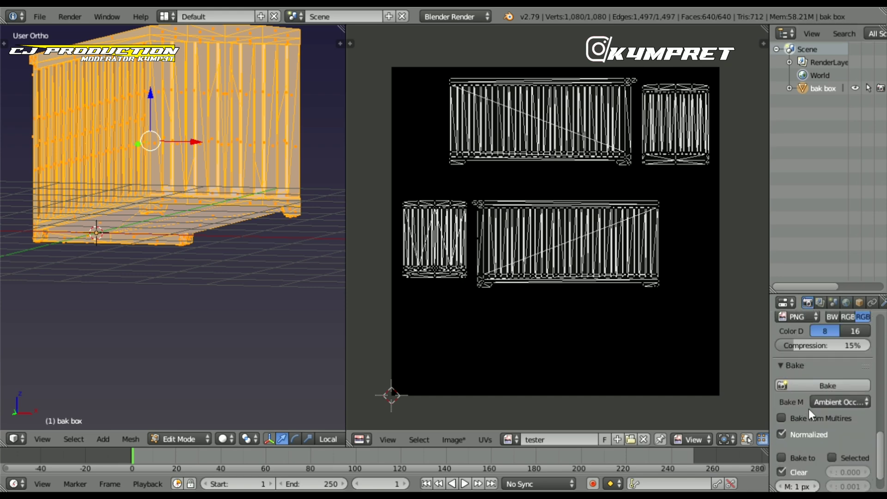
Step: Launch the Ambient Occlusion bake from the bak box into the tester image
{"action": "key", "text": "ctrl+alt+b"}
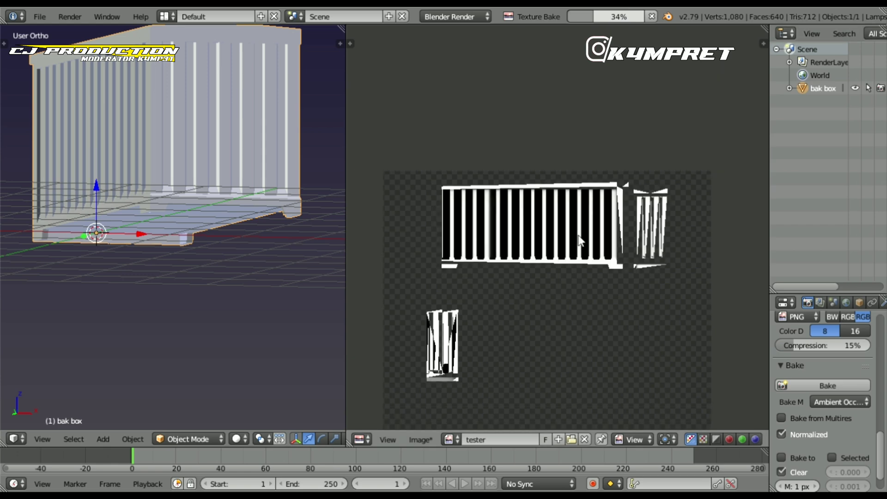
Step: Watch the tester image fill with shading, then cancel the Texture Bake at about 54%
{"action": "scroll", "coordinate": [560, 259], "scroll_direction": "up", "scroll_amount": 5}
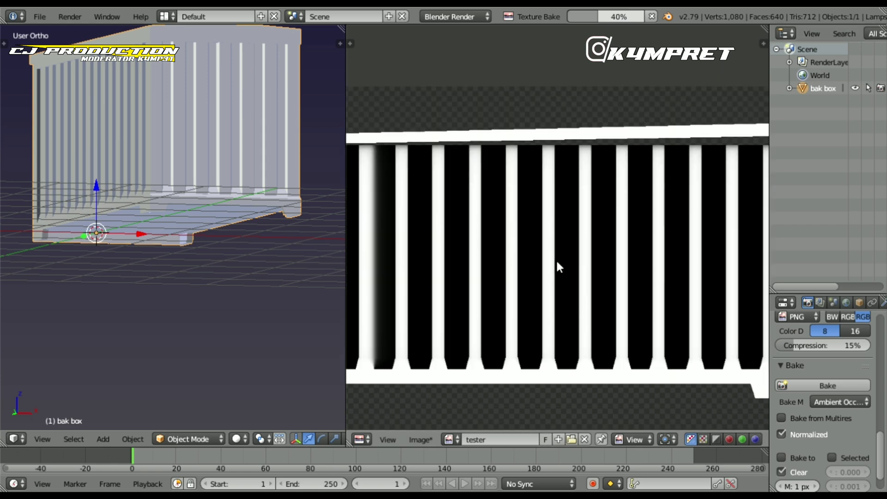
{"action": "scroll", "coordinate": [558, 267], "scroll_direction": "down", "scroll_amount": 3}
{"action": "scroll", "coordinate": [557, 272], "scroll_direction": "down", "scroll_amount": 2}
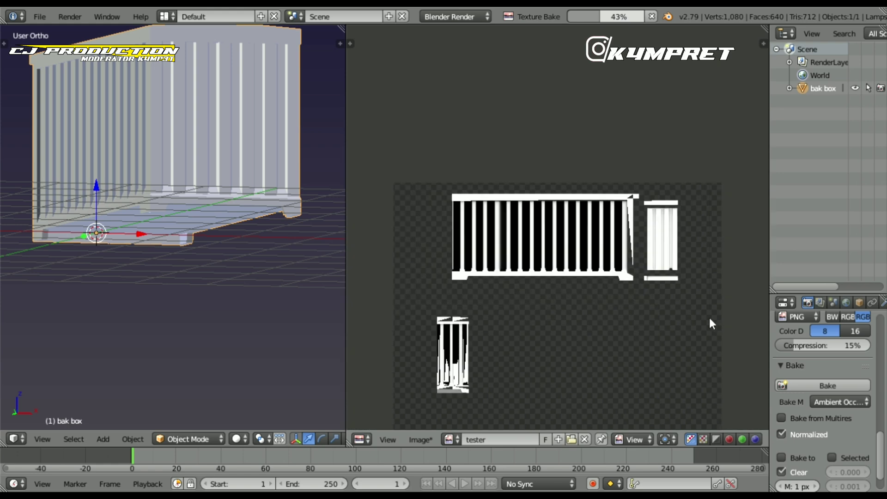
{"action": "scroll", "coordinate": [670, 296], "scroll_direction": "up", "scroll_amount": 2}
{"action": "scroll", "coordinate": [637, 250], "scroll_direction": "up", "scroll_amount": 3}
{"action": "scroll", "coordinate": [577, 287], "scroll_direction": "up", "scroll_amount": 2}
{"action": "scroll", "coordinate": [555, 184], "scroll_direction": "up", "scroll_amount": 1}
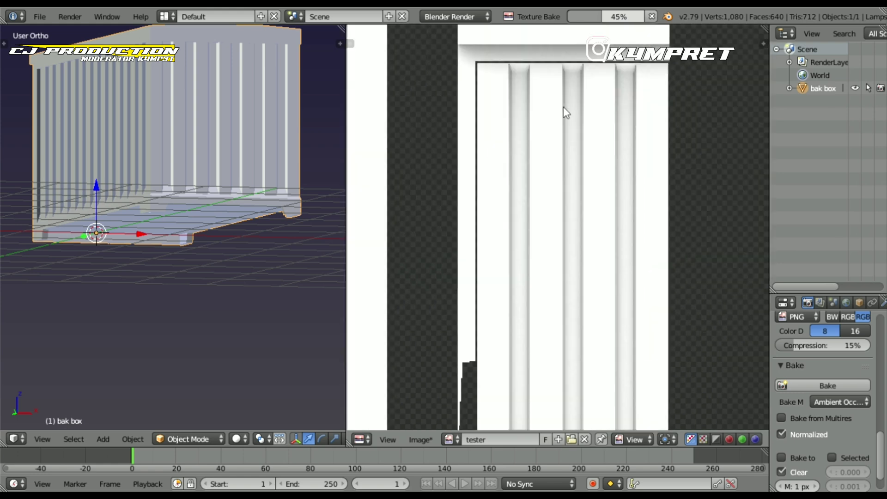
{"action": "scroll", "coordinate": [563, 184], "scroll_direction": "down", "scroll_amount": 2}
{"action": "scroll", "coordinate": [562, 251], "scroll_direction": "down", "scroll_amount": 1}
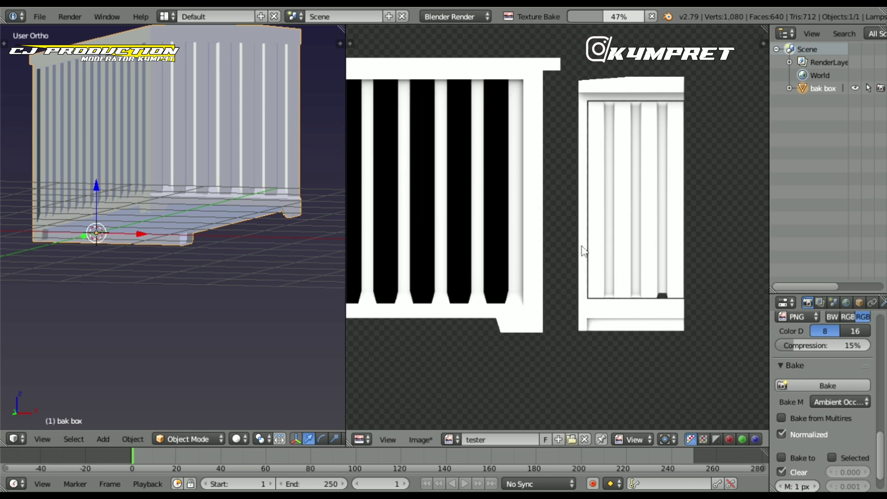
{"action": "scroll", "coordinate": [583, 251], "scroll_direction": "down", "scroll_amount": 2}
{"action": "scroll", "coordinate": [582, 251], "scroll_direction": "down", "scroll_amount": 1}
{"action": "scroll", "coordinate": [581, 252], "scroll_direction": "down", "scroll_amount": 1}
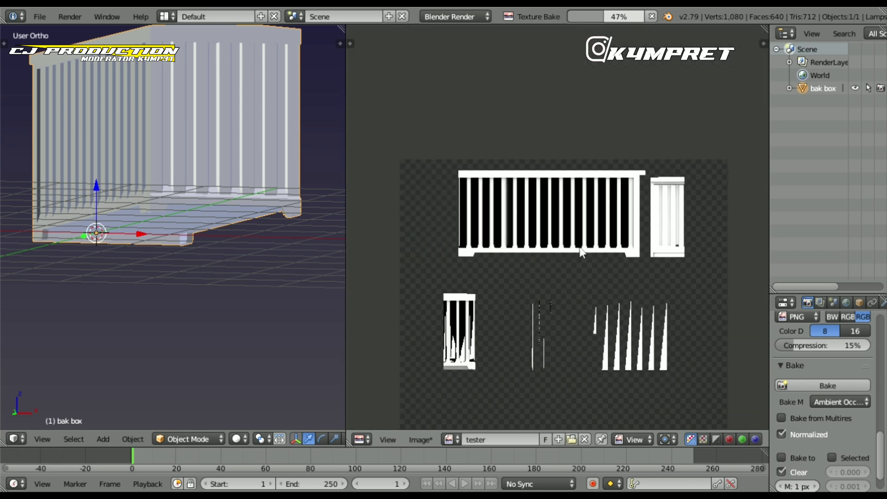
{"action": "scroll", "coordinate": [581, 252], "scroll_direction": "up", "scroll_amount": 1}
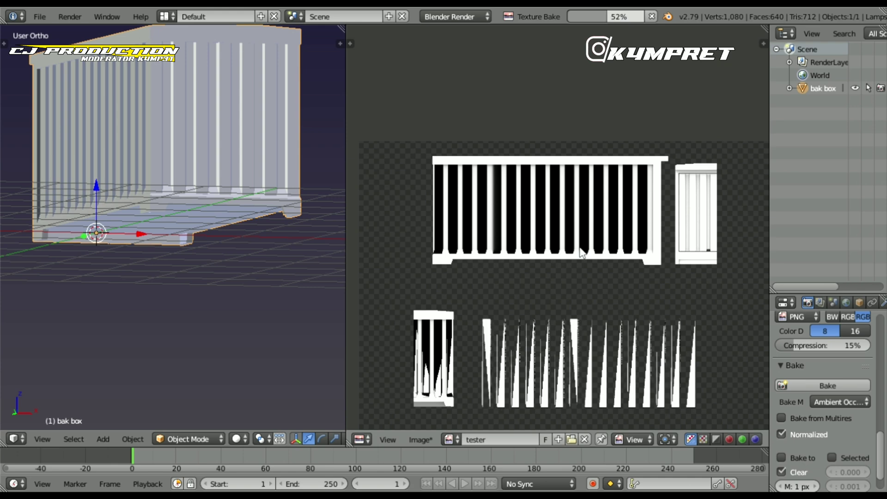
{"action": "left_click", "coordinate": [654, 21]}
Step: Box-select the left half of the bak box from front view and delete its vertices
{"action": "key", "text": "Tab"}
{"action": "key", "text": "KP_1"}
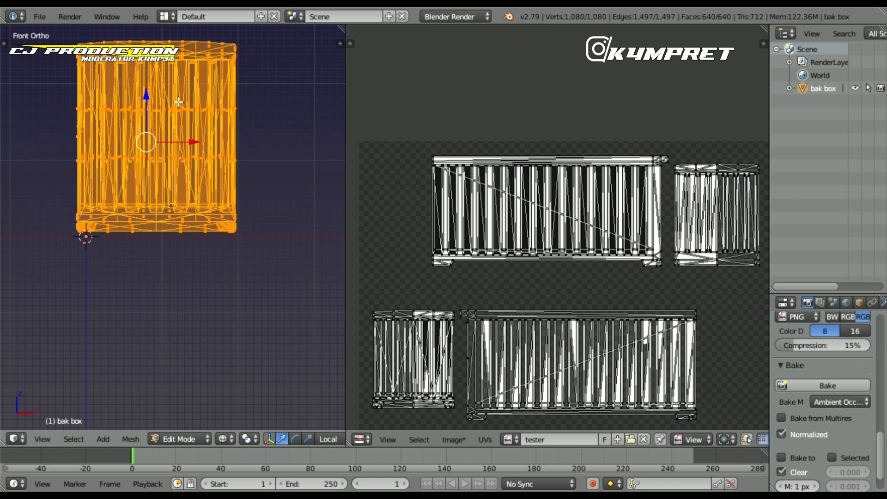
{"action": "key", "text": "a"}
{"action": "key", "text": "b"}
{"action": "left_click_drag", "start_coordinate": [156, 34], "coordinate": [74, 246]}
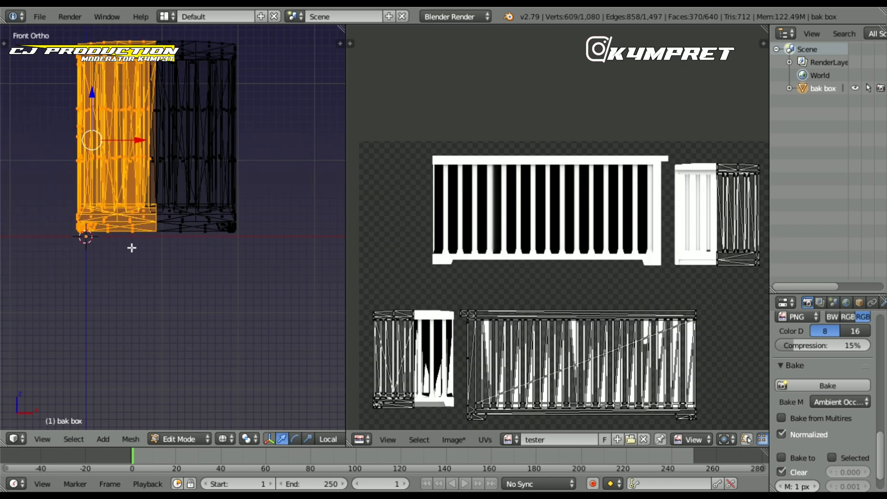
{"action": "key", "text": "x"}
{"action": "left_click", "coordinate": [145, 276]}
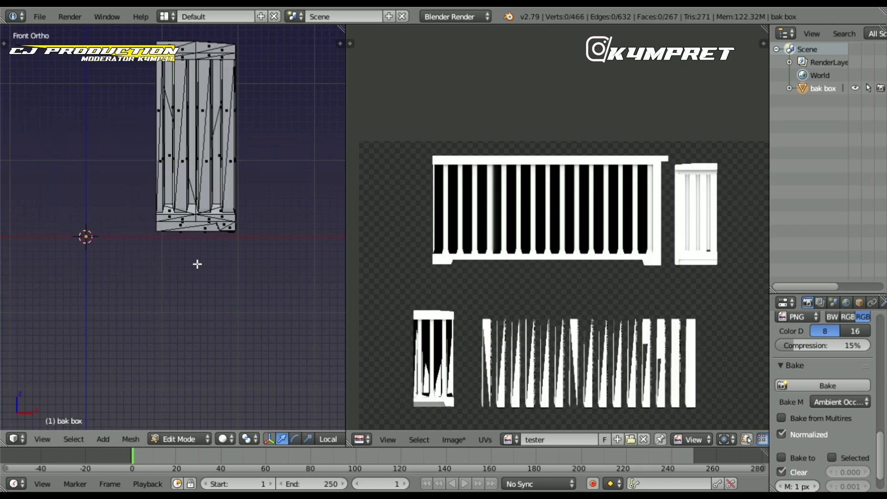
{"action": "key", "text": "Tab"}
{"action": "middle_click_drag", "start_coordinate": [198, 263], "coordinate": [144, 271]}
{"action": "key", "text": "Tab"}
Step: Select all of the remaining half-box mesh so its UVs show over tester
{"action": "key", "text": "a"}
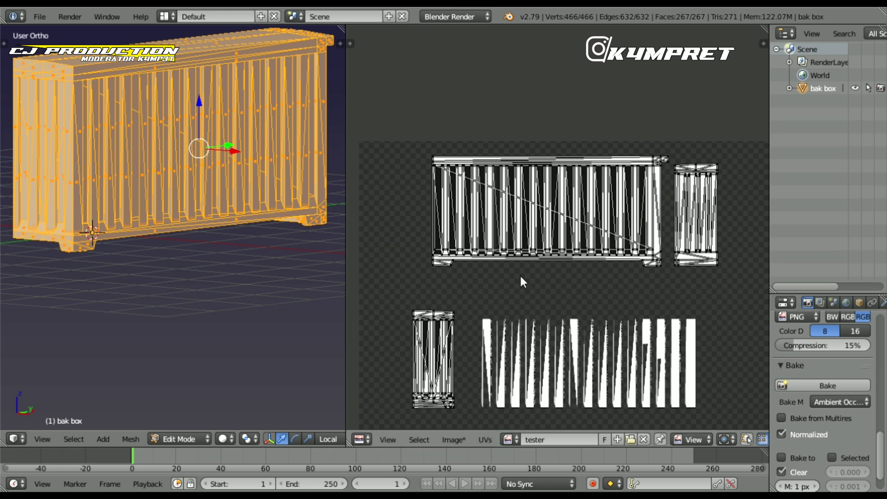
{"action": "key", "text": "Tab"}
{"action": "scroll", "coordinate": [592, 292], "scroll_direction": "up", "scroll_amount": 3}
{"action": "key", "text": "Tab"}
{"action": "scroll", "coordinate": [544, 284], "scroll_direction": "up", "scroll_amount": 3}
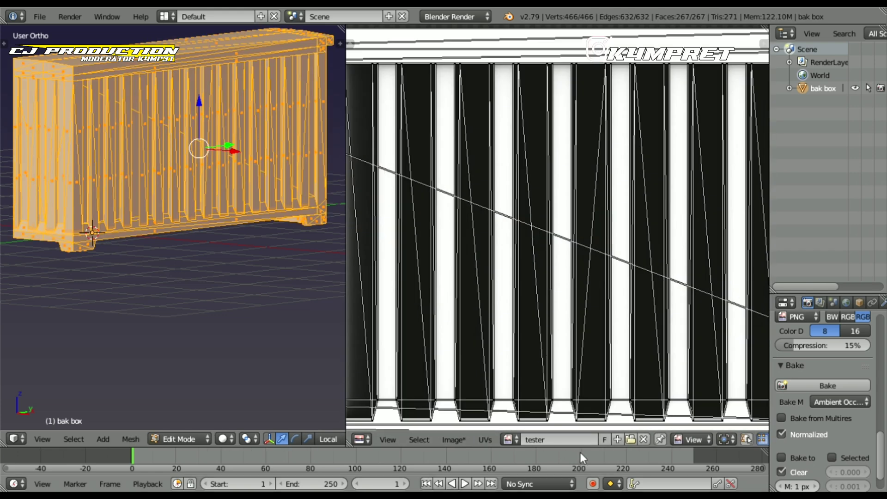
{"action": "scroll", "coordinate": [697, 442], "scroll_direction": "down", "scroll_amount": 2}
{"action": "scroll", "coordinate": [697, 442], "scroll_direction": "down", "scroll_amount": 1}
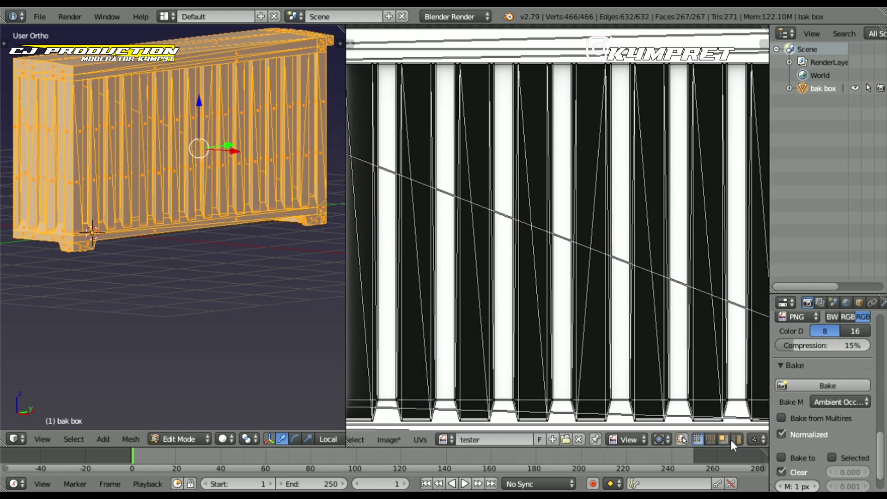
Step: Hide the first seven grille strip UV columns one at a time
{"action": "left_click", "coordinate": [526, 344]}
{"action": "key", "text": "h"}
{"action": "left_click", "coordinate": [545, 288]}
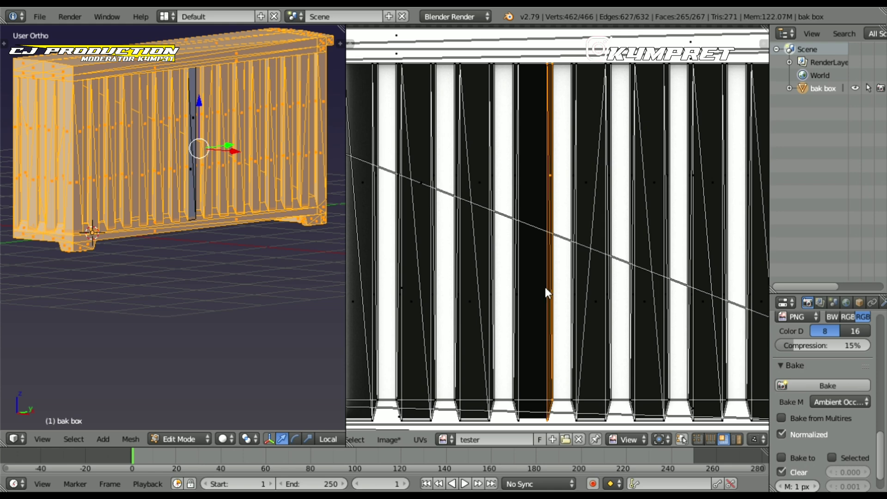
{"action": "key", "text": "h"}
{"action": "left_click", "coordinate": [512, 277]}
{"action": "key", "text": "h"}
{"action": "left_click", "coordinate": [466, 264]}
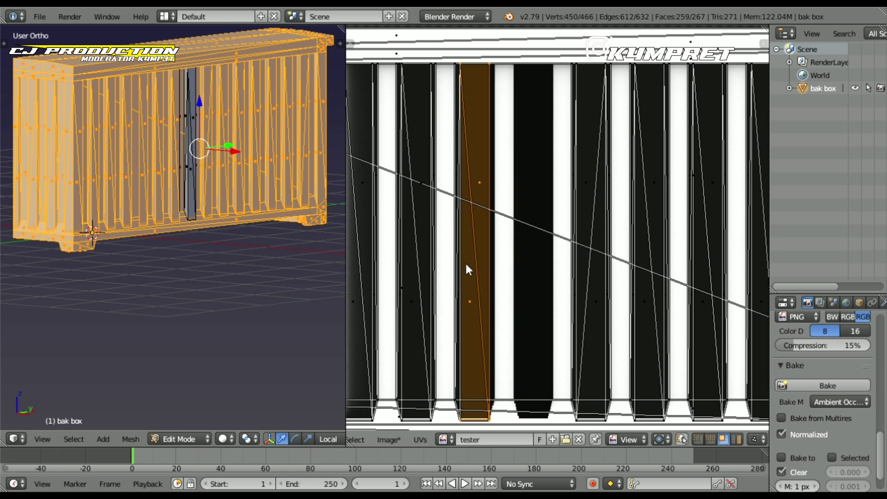
{"action": "key", "text": "h"}
{"action": "left_click", "coordinate": [453, 251]}
{"action": "key", "text": "h"}
{"action": "left_click", "coordinate": [435, 253]}
{"action": "key", "text": "h"}
{"action": "left_click", "coordinate": [411, 261]}
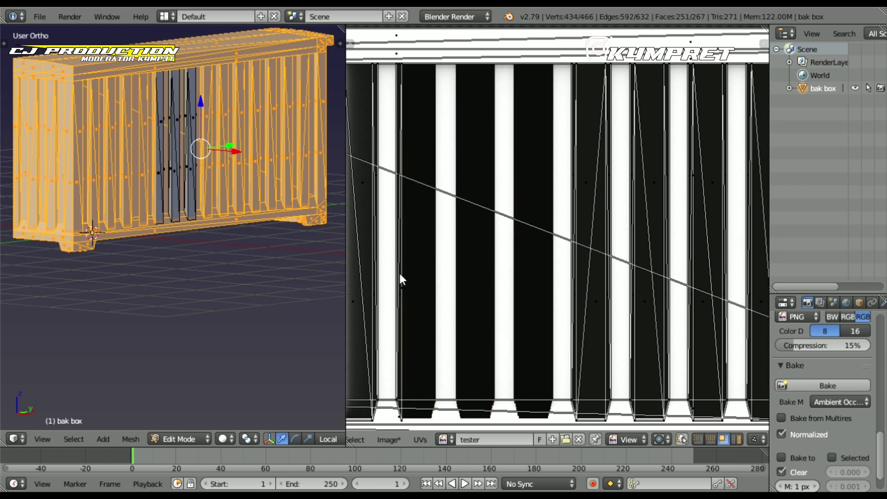
{"action": "key", "text": "h"}
Step: Pan along the panel and hide the next batch of grille strip columns
{"action": "left_click", "coordinate": [371, 274]}
{"action": "middle_click_drag", "start_coordinate": [370, 274], "coordinate": [461, 277]}
{"action": "key", "text": "h"}
{"action": "left_click", "coordinate": [414, 264]}
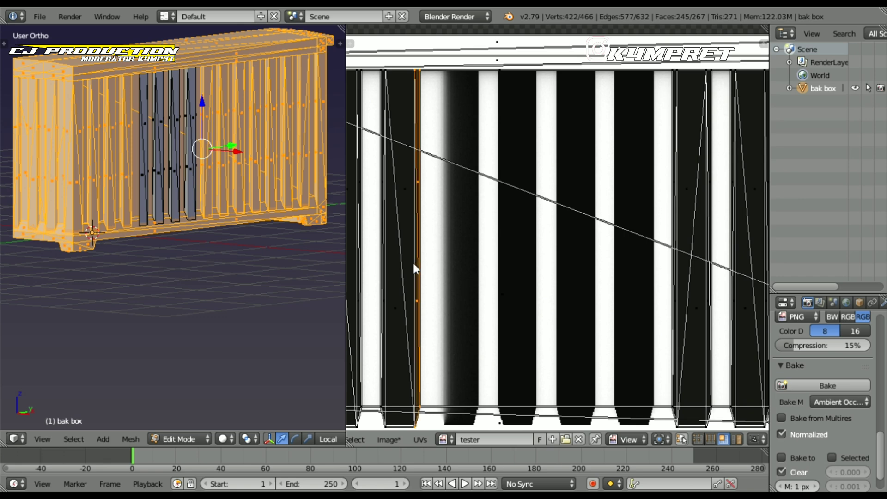
{"action": "key", "text": "h"}
{"action": "left_click", "coordinate": [389, 256]}
{"action": "key", "text": "h"}
{"action": "middle_click_drag", "start_coordinate": [387, 256], "coordinate": [518, 289]}
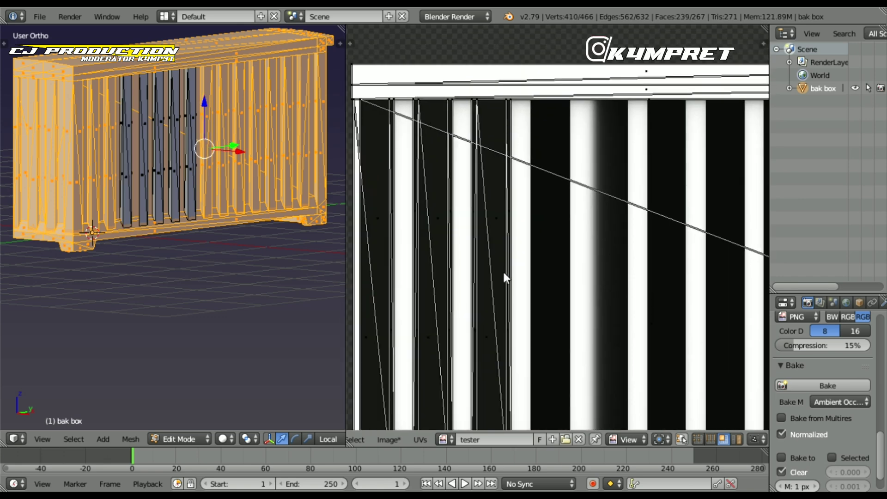
{"action": "left_click", "coordinate": [503, 272]}
{"action": "key", "text": "h"}
{"action": "left_click", "coordinate": [475, 265]}
{"action": "key", "text": "h"}
{"action": "key", "text": "h"}
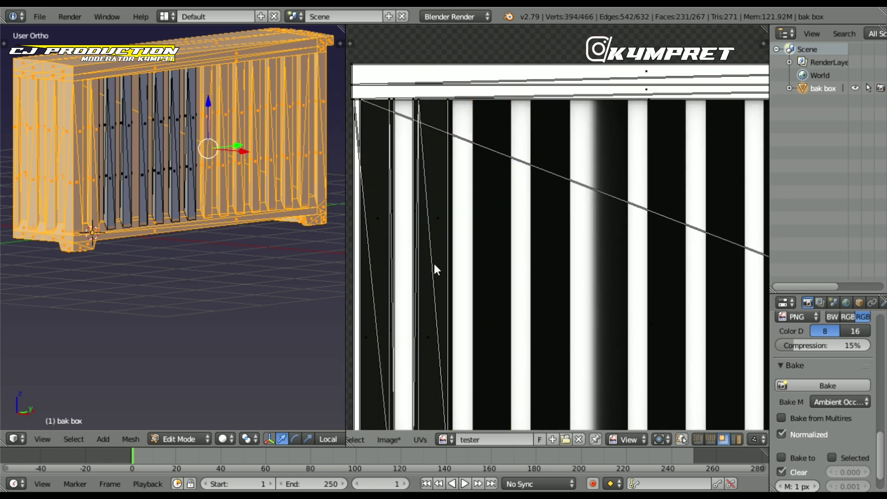
{"action": "left_click", "coordinate": [433, 262]}
{"action": "key", "text": "h"}
{"action": "key", "text": "h"}
{"action": "left_click", "coordinate": [376, 257]}
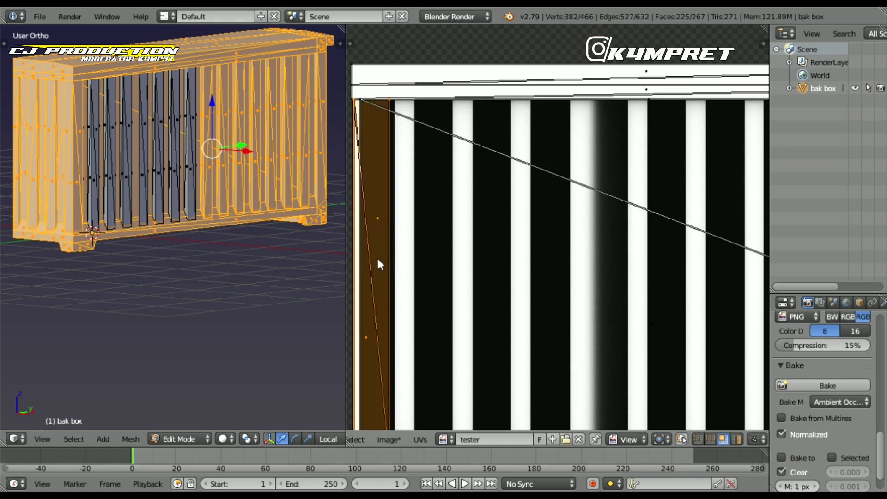
{"action": "key", "text": "h"}
Step: Hide two more slat strips, undoing the last hide to restore one strip
{"action": "scroll", "coordinate": [573, 295], "scroll_direction": "down", "scroll_amount": 4}
{"action": "scroll", "coordinate": [497, 303], "scroll_direction": "up", "scroll_amount": 2}
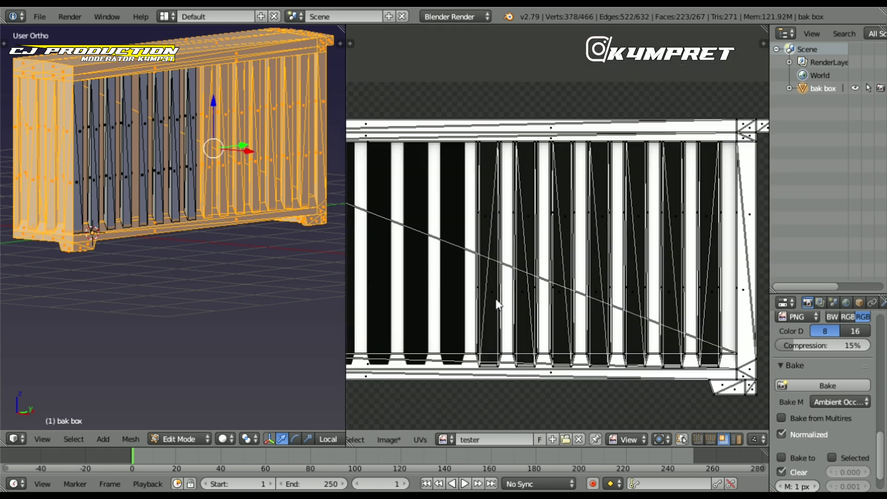
{"action": "left_click", "coordinate": [481, 268]}
{"action": "key", "text": "h"}
{"action": "key", "text": "h"}
{"action": "left_click", "coordinate": [502, 275]}
{"action": "key", "text": "h"}
{"action": "key", "text": "h"}
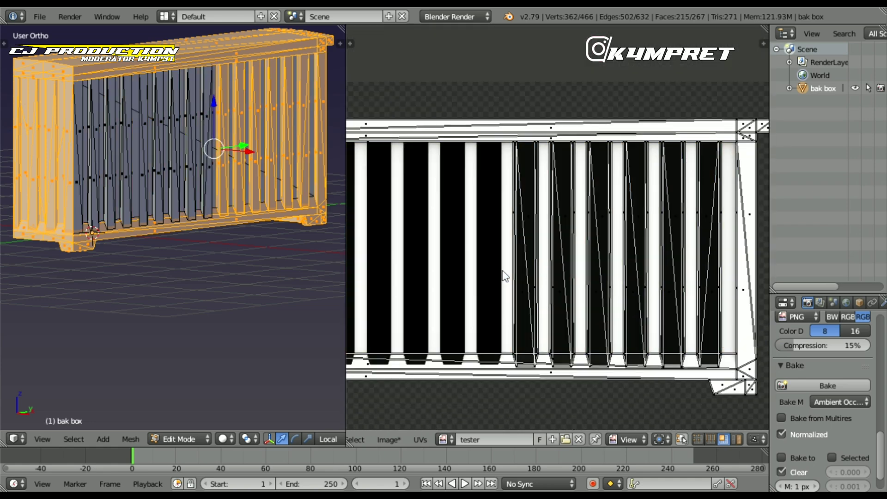
{"action": "key", "text": "ctrl+z"}
Step: Hide the slat strips along the panel's upper row one after another
{"action": "scroll", "coordinate": [528, 277], "scroll_direction": "up", "scroll_amount": 2}
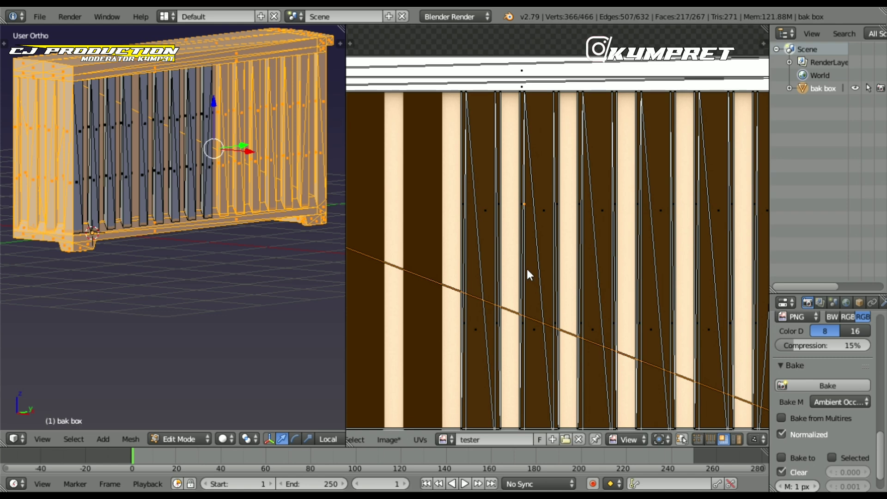
{"action": "left_click", "coordinate": [496, 212]}
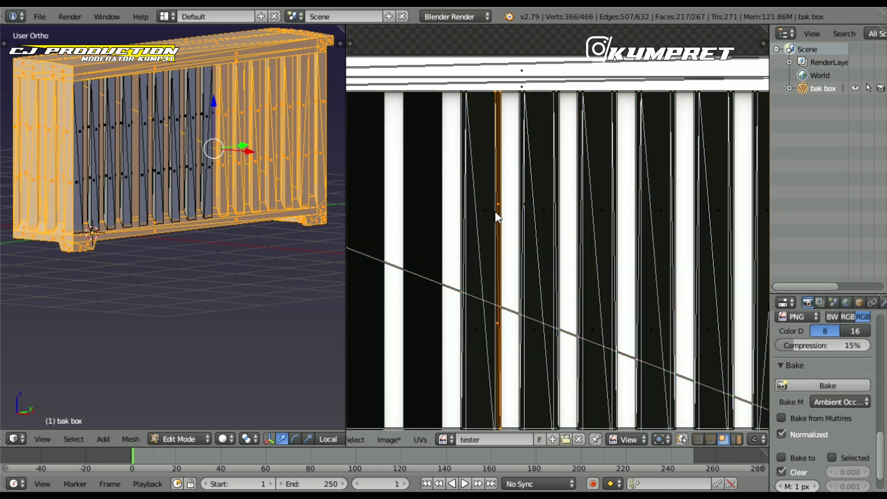
{"action": "key", "text": "h"}
{"action": "left_click", "coordinate": [477, 210]}
{"action": "key", "text": "h"}
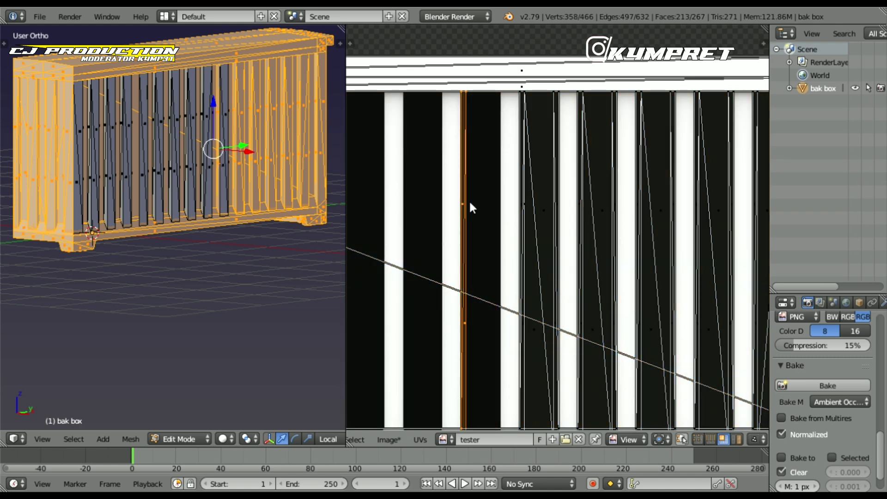
{"action": "left_click", "coordinate": [541, 215]}
{"action": "key", "text": "h"}
{"action": "key", "text": "h"}
{"action": "left_click", "coordinate": [542, 212]}
{"action": "left_click", "coordinate": [584, 209]}
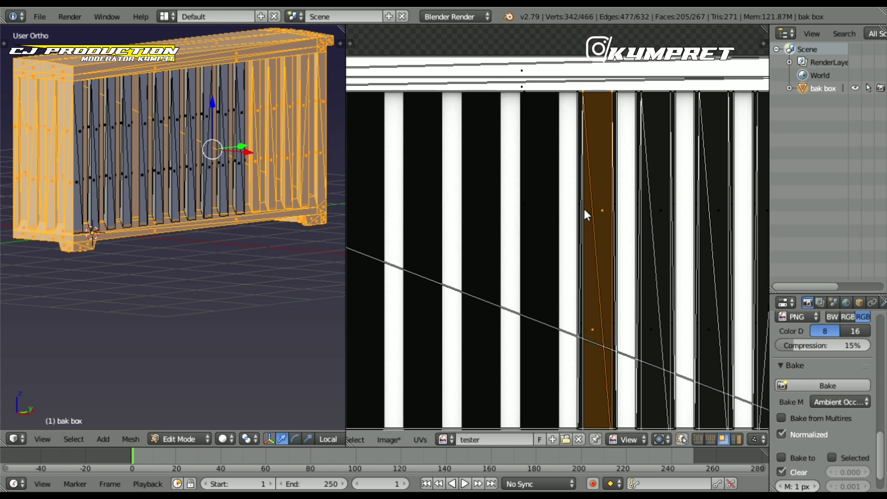
{"action": "key", "text": "h"}
{"action": "left_click", "coordinate": [608, 209]}
Step: Hide the remaining slat strips up to the panel's last edge, then frame the end panel island
{"action": "key", "text": "h"}
{"action": "left_click", "coordinate": [516, 196]}
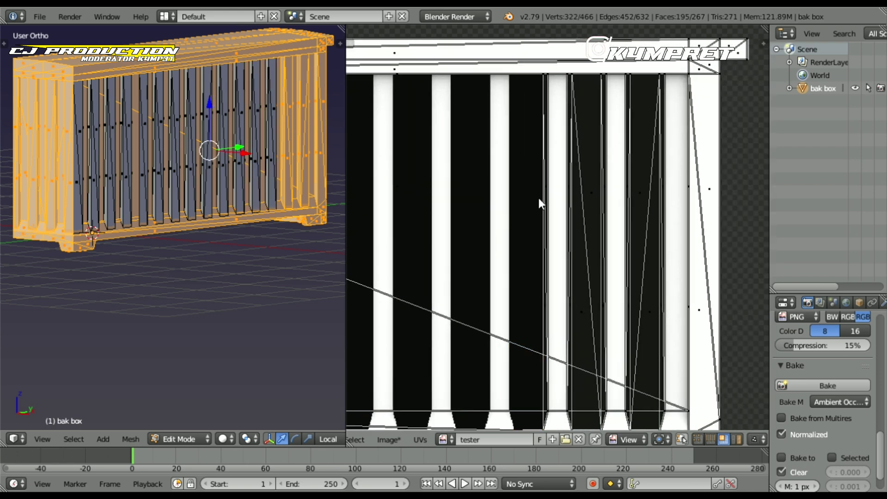
{"action": "left_click", "coordinate": [545, 198]}
{"action": "key", "text": "h"}
{"action": "left_click", "coordinate": [575, 204]}
{"action": "key", "text": "h"}
{"action": "left_click", "coordinate": [601, 206]}
{"action": "key", "text": "h"}
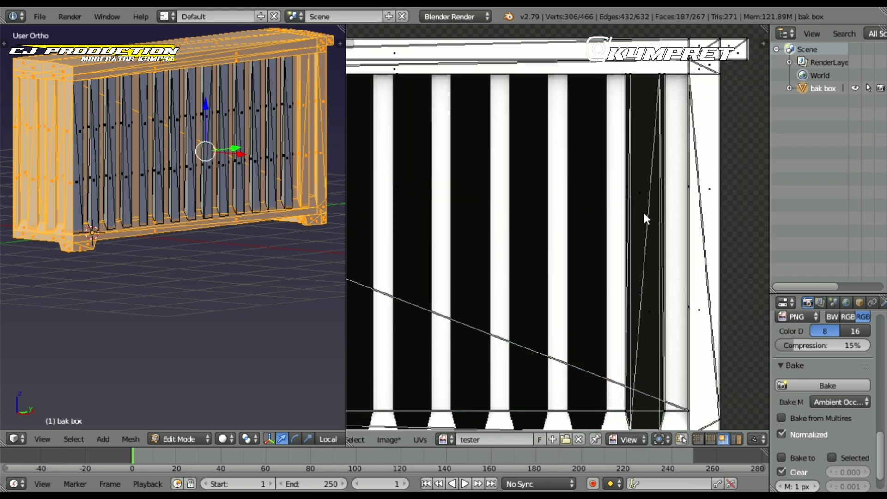
{"action": "left_click", "coordinate": [660, 221]}
{"action": "key", "text": "h"}
{"action": "key", "text": "h"}
{"action": "scroll", "coordinate": [652, 212], "scroll_direction": "down", "scroll_amount": 4}
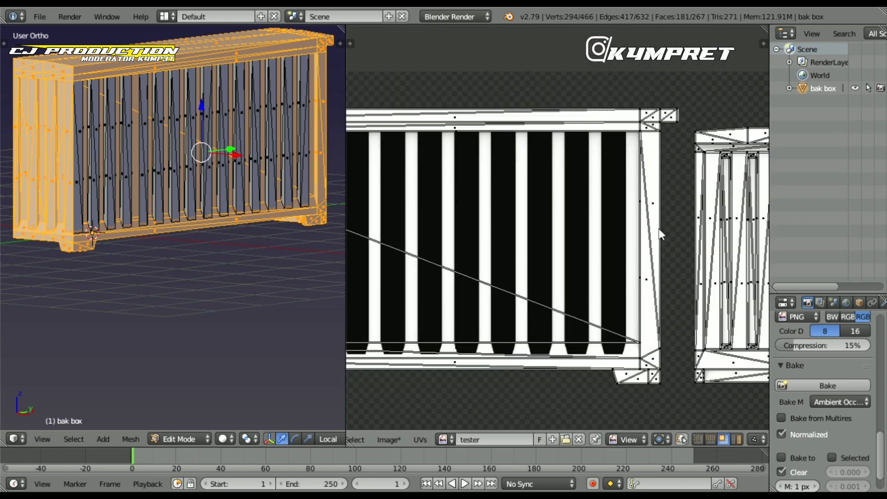
{"action": "middle_click_drag", "start_coordinate": [462, 432], "coordinate": [530, 298]}
Step: Hide five strips on the end panel's UV island one at a time
{"action": "scroll", "coordinate": [522, 248], "scroll_direction": "up", "scroll_amount": 3}
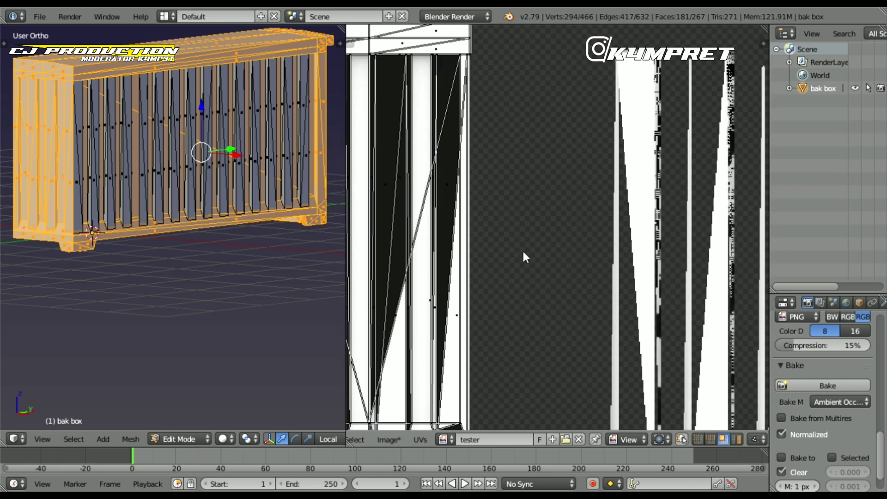
{"action": "scroll", "coordinate": [522, 249], "scroll_direction": "up", "scroll_amount": 2}
{"action": "left_click", "coordinate": [524, 261]}
{"action": "key", "text": "h"}
{"action": "left_click", "coordinate": [542, 231]}
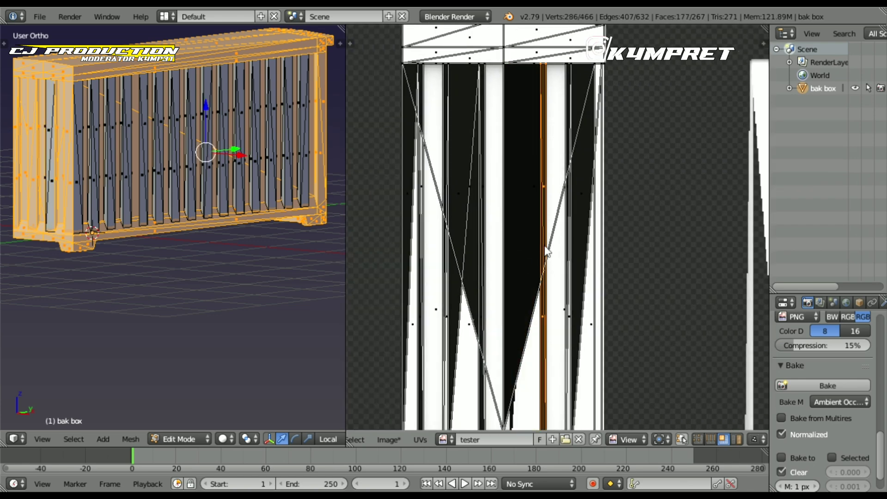
{"action": "key", "text": "h"}
{"action": "left_click", "coordinate": [580, 228]}
{"action": "key", "text": "h"}
{"action": "key", "text": "h"}
{"action": "left_click", "coordinate": [491, 220]}
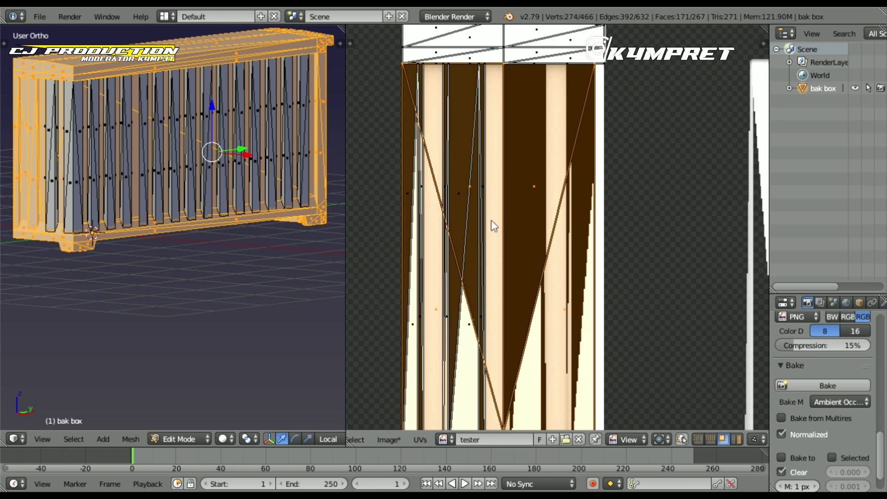
{"action": "key", "text": "h"}
Step: Hide the island's last strips, including its top and bottom strips
{"action": "key", "text": "h"}
{"action": "left_click", "coordinate": [450, 217]}
{"action": "key", "text": "h"}
{"action": "middle_click_drag", "start_coordinate": [450, 217], "coordinate": [552, 231]}
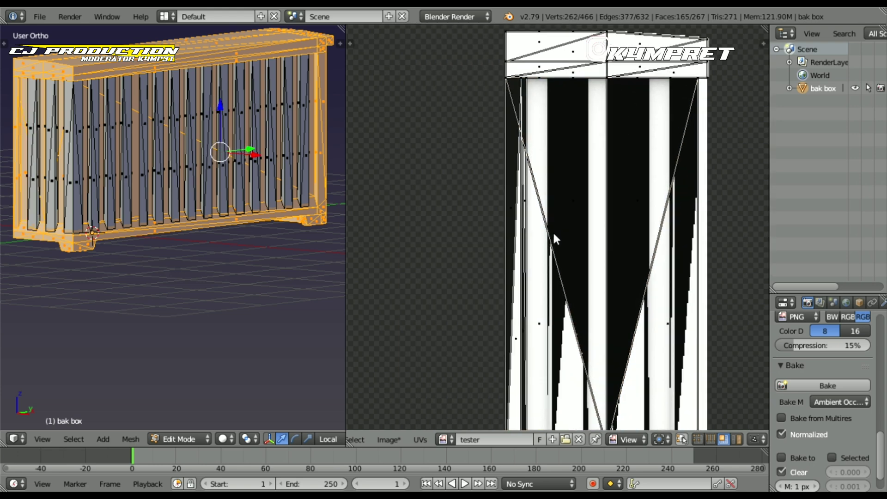
{"action": "left_click", "coordinate": [530, 216]}
{"action": "key", "text": "h"}
{"action": "key", "text": "h"}
{"action": "scroll", "coordinate": [526, 215], "scroll_direction": "down", "scroll_amount": 4}
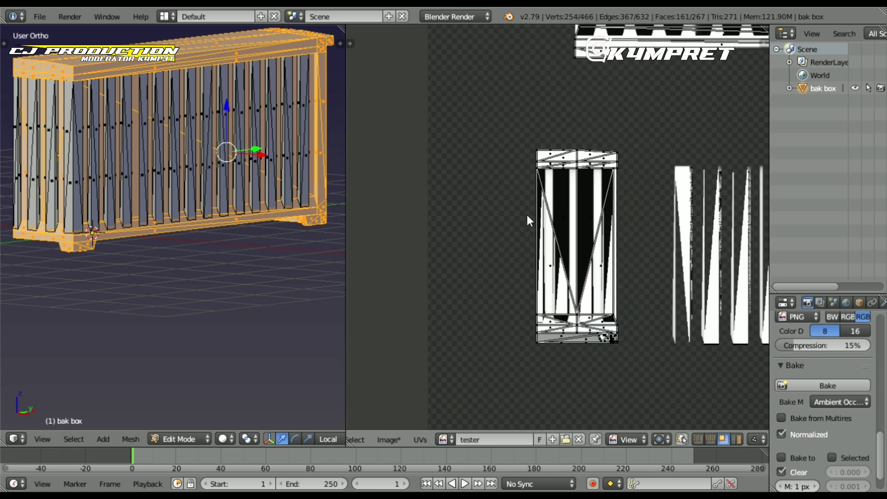
{"action": "left_click", "coordinate": [489, 201]}
{"action": "key", "text": "h"}
{"action": "left_click", "coordinate": [479, 218]}
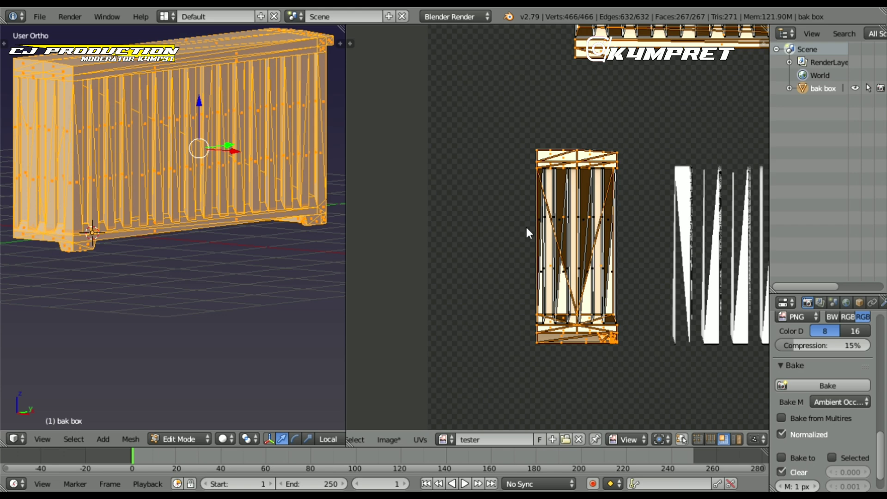
{"action": "key", "text": "h"}
Step: Separate the selected geometry into a new object, bak box.001, and select it
{"action": "left_click", "coordinate": [226, 207]}
{"action": "key", "text": "Tab"}
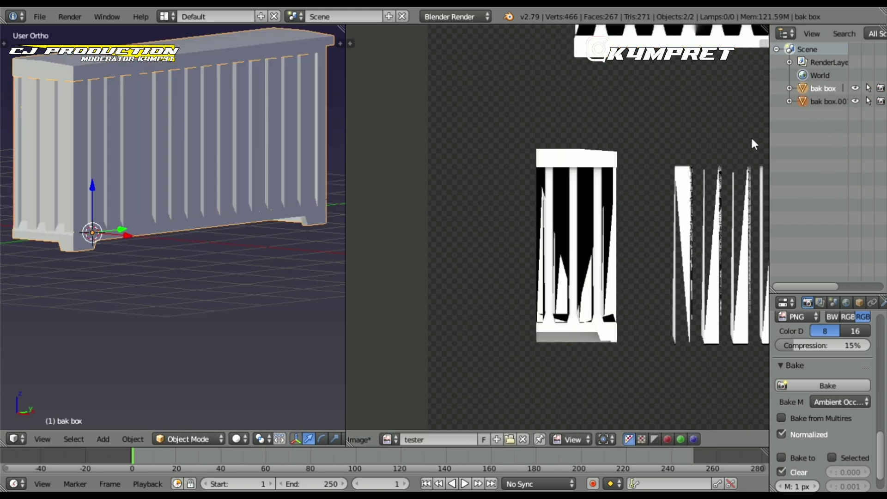
{"action": "left_click", "coordinate": [805, 99]}
Step: Isolate bak box in local view and return to editing its mesh
{"action": "right_click", "coordinate": [119, 70]}
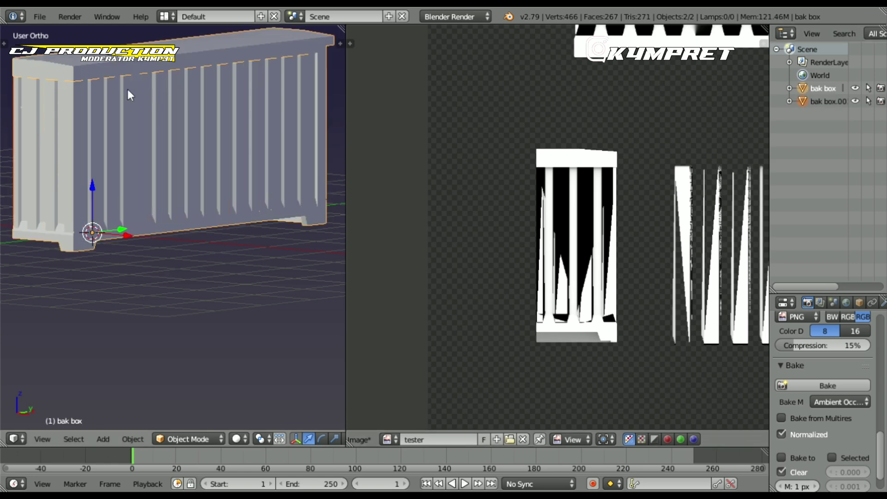
{"action": "key", "text": "z"}
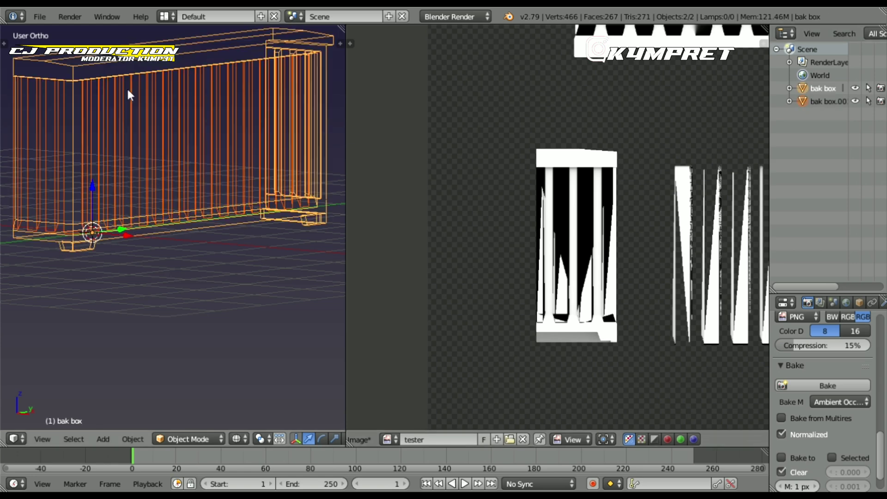
{"action": "key", "text": "KP_Divide"}
{"action": "key", "text": "z"}
{"action": "key", "text": "Tab"}
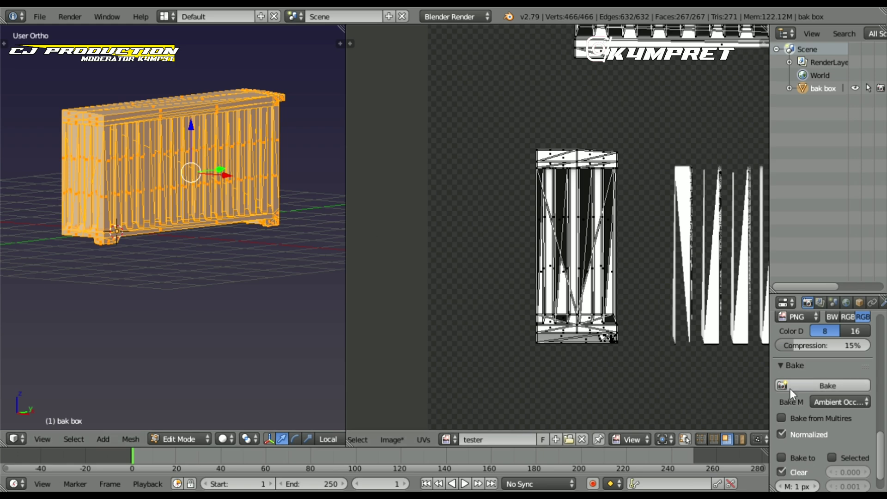
Step: Start a Normalized Ambient Occlusion bake of bak box into the tester image
{"action": "left_click", "coordinate": [791, 387]}
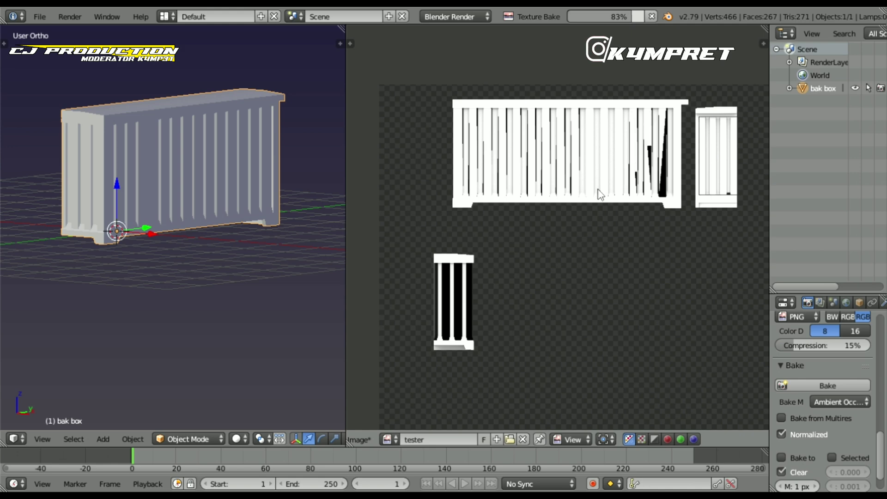
Step: Zoom and pan the UV/Image Editor to inspect the white grille shading on all three UV islands
{"action": "scroll", "coordinate": [578, 244], "scroll_direction": "up", "scroll_amount": 1}
{"action": "scroll", "coordinate": [508, 133], "scroll_direction": "up", "scroll_amount": 4}
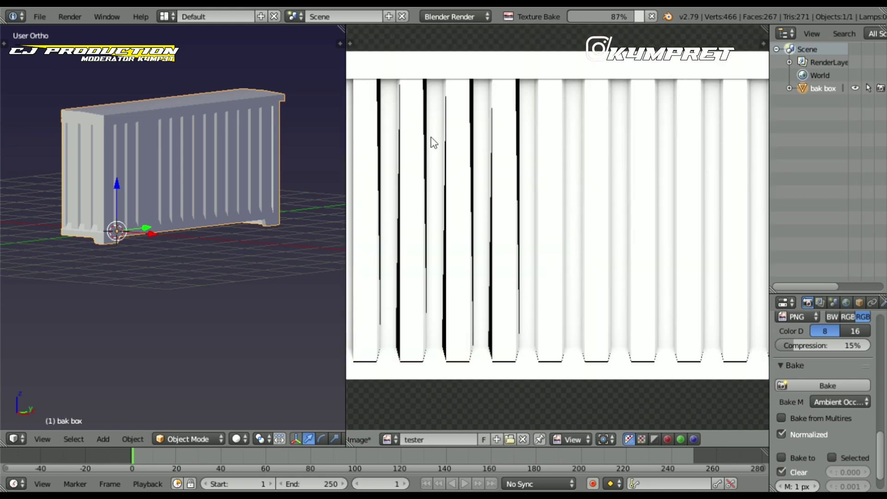
{"action": "scroll", "coordinate": [473, 249], "scroll_direction": "down", "scroll_amount": 3}
{"action": "scroll", "coordinate": [519, 249], "scroll_direction": "down", "scroll_amount": 1}
{"action": "mouse_move", "coordinate": [517, 319]}
{"action": "middle_mouse_down"}
{"action": "mouse_move", "coordinate": [530, 273]}
{"action": "mouse_move", "coordinate": [596, 225]}
{"action": "middle_mouse_up"}
{"action": "scroll", "coordinate": [530, 276], "scroll_direction": "down", "scroll_amount": 1}
{"action": "scroll", "coordinate": [513, 277], "scroll_direction": "up", "scroll_amount": 1}
{"action": "scroll", "coordinate": [527, 277], "scroll_direction": "up", "scroll_amount": 1}
{"action": "scroll", "coordinate": [527, 277], "scroll_direction": "up", "scroll_amount": 1}
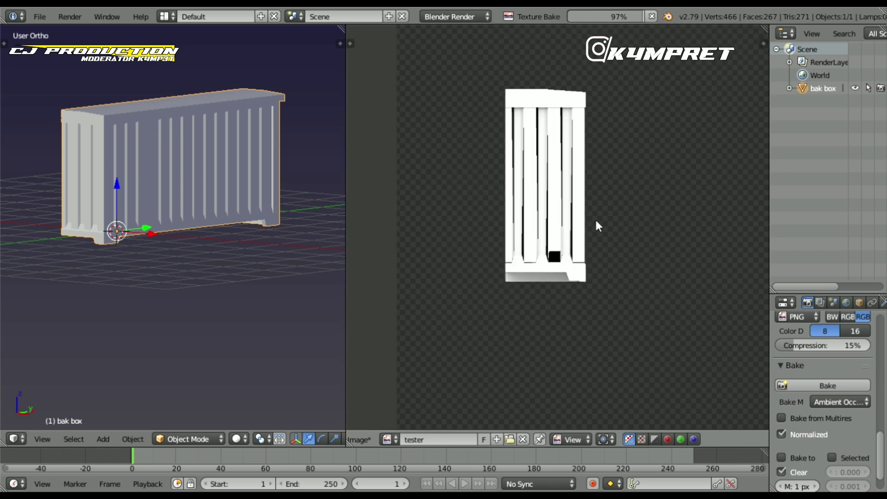
{"action": "scroll", "coordinate": [596, 226], "scroll_direction": "up", "scroll_amount": 1}
{"action": "scroll", "coordinate": [598, 269], "scroll_direction": "down", "scroll_amount": 4}
{"action": "scroll", "coordinate": [598, 270], "scroll_direction": "down", "scroll_amount": 1}
{"action": "middle_click_drag", "start_coordinate": [598, 270], "coordinate": [572, 273]}
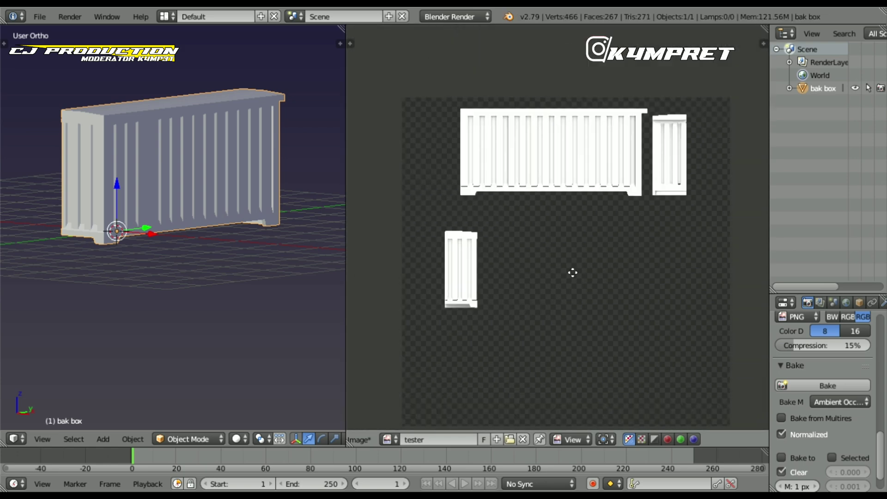
{"action": "scroll", "coordinate": [573, 273], "scroll_direction": "up", "scroll_amount": 5}
{"action": "scroll", "coordinate": [588, 263], "scroll_direction": "up", "scroll_amount": 5}
{"action": "scroll", "coordinate": [697, 184], "scroll_direction": "down", "scroll_amount": 4}
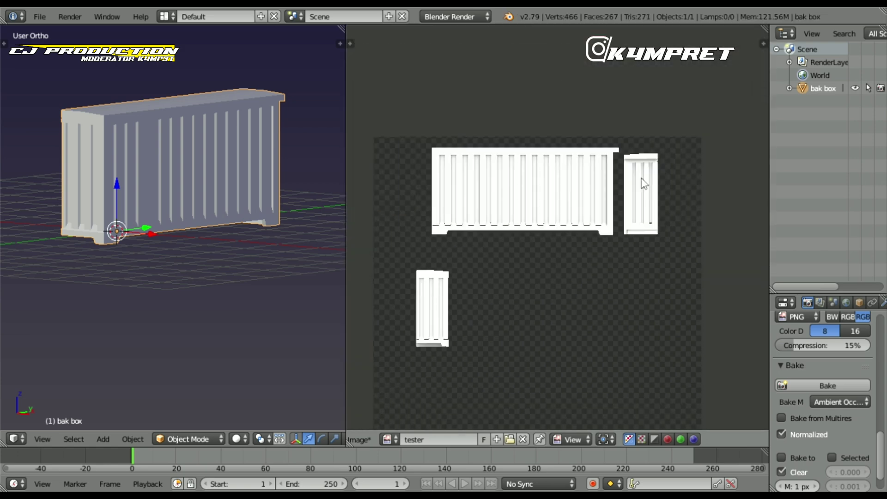
{"action": "mouse_move", "coordinate": [495, 180]}
{"action": "middle_mouse_down"}
{"action": "mouse_move", "coordinate": [564, 240]}
{"action": "mouse_move", "coordinate": [556, 153]}
{"action": "mouse_move", "coordinate": [574, 133]}
{"action": "mouse_move", "coordinate": [554, 221]}
{"action": "middle_mouse_up"}
{"action": "scroll", "coordinate": [564, 239], "scroll_direction": "up", "scroll_amount": 2}
{"action": "scroll", "coordinate": [600, 230], "scroll_direction": "up", "scroll_amount": 2}
{"action": "scroll", "coordinate": [614, 219], "scroll_direction": "up", "scroll_amount": 1}
{"action": "scroll", "coordinate": [597, 229], "scroll_direction": "down", "scroll_amount": 2}
{"action": "scroll", "coordinate": [597, 230], "scroll_direction": "down", "scroll_amount": 1}
{"action": "scroll", "coordinate": [572, 162], "scroll_direction": "down", "scroll_amount": 2}
{"action": "scroll", "coordinate": [554, 222], "scroll_direction": "up", "scroll_amount": 4}
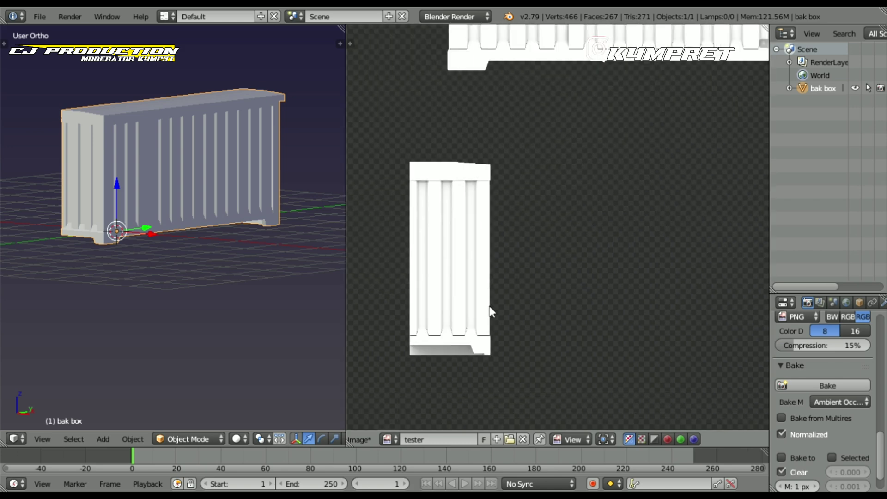
{"action": "scroll", "coordinate": [541, 252], "scroll_direction": "up", "scroll_amount": 4}
{"action": "scroll", "coordinate": [554, 301], "scroll_direction": "down", "scroll_amount": 2}
{"action": "scroll", "coordinate": [533, 225], "scroll_direction": "up", "scroll_amount": 1}
{"action": "scroll", "coordinate": [668, 223], "scroll_direction": "down", "scroll_amount": 2}
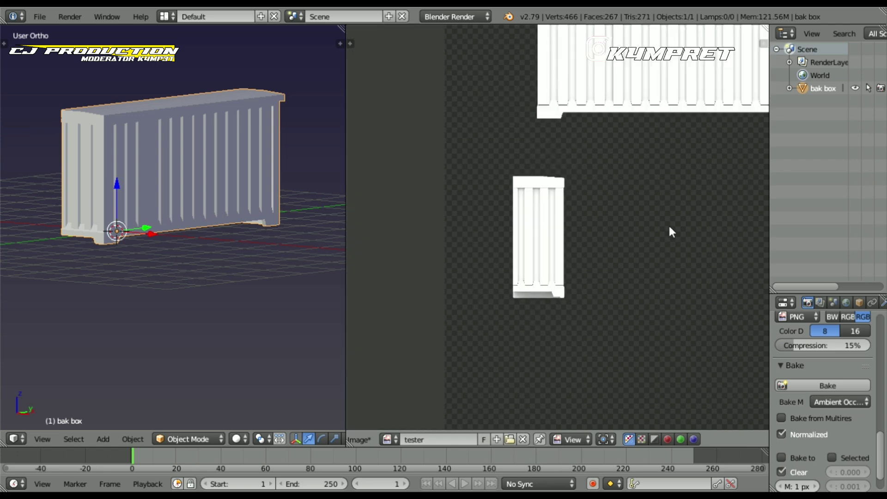
{"action": "scroll", "coordinate": [571, 315], "scroll_direction": "up", "scroll_amount": 3}
{"action": "middle_click_drag", "start_coordinate": [572, 314], "coordinate": [644, 337]}
{"action": "scroll", "coordinate": [471, 289], "scroll_direction": "up", "scroll_amount": 3}
{"action": "scroll", "coordinate": [554, 346], "scroll_direction": "down", "scroll_amount": 3}
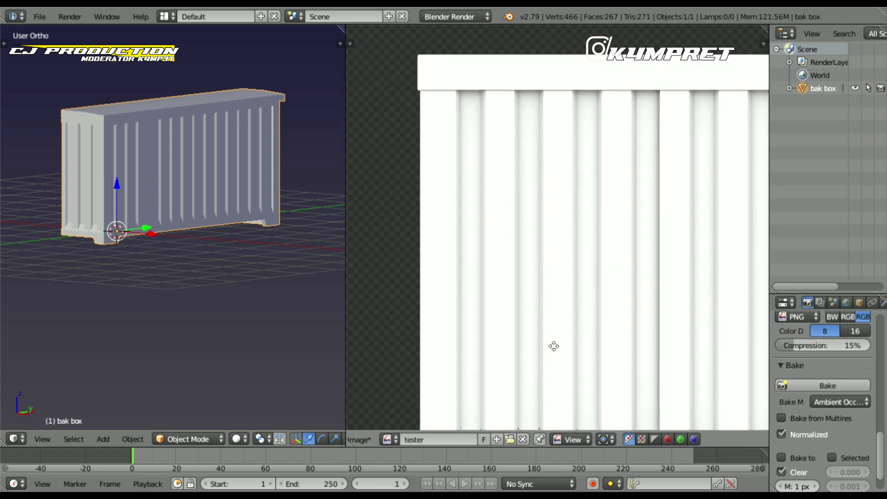
{"action": "scroll", "coordinate": [569, 299], "scroll_direction": "down", "scroll_amount": 2}
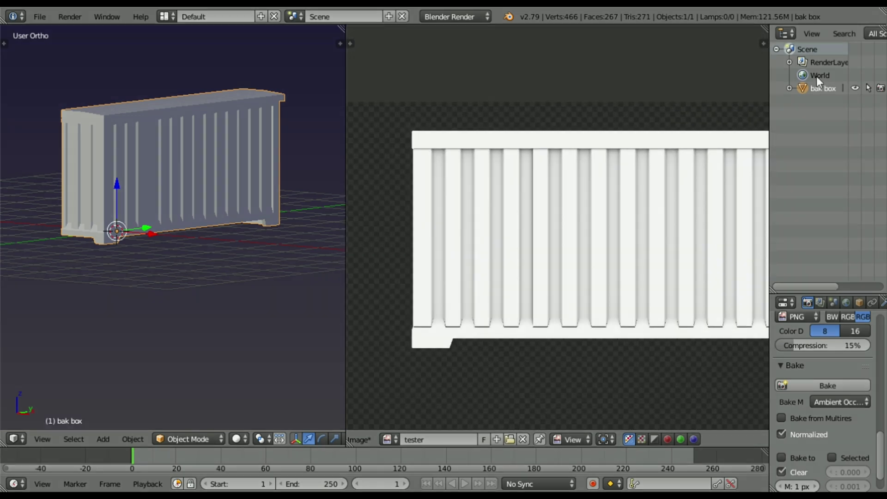